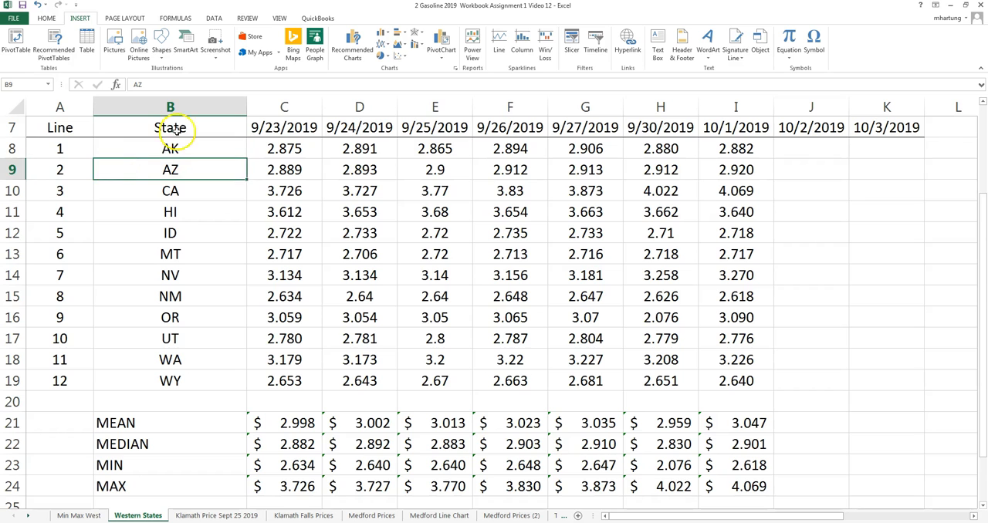
Step: Save the workbook as "2 Gasoline 2019 Workbook Assignment 1 Video 12" in the EXCEL WORKBOOKS folder
left_click(80, 149)
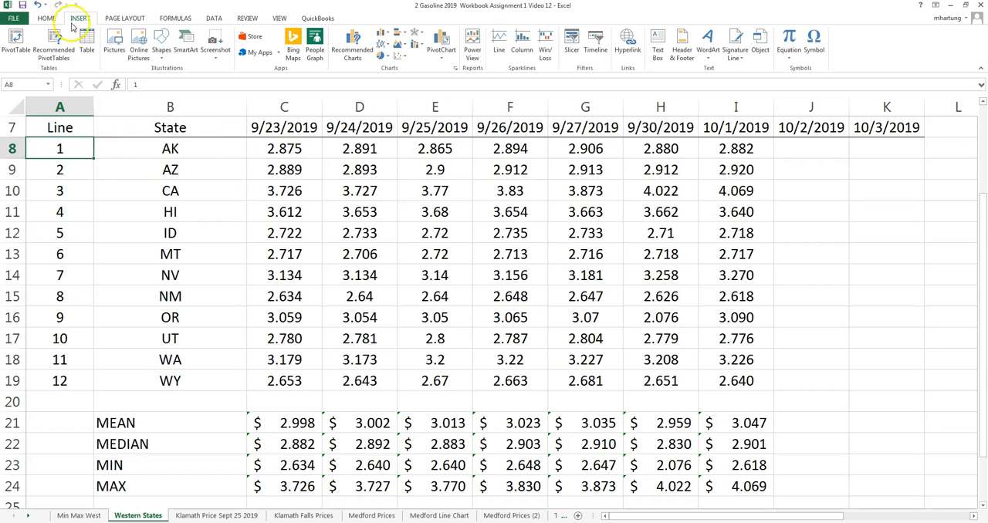
left_click(13, 18)
left_click(27, 123)
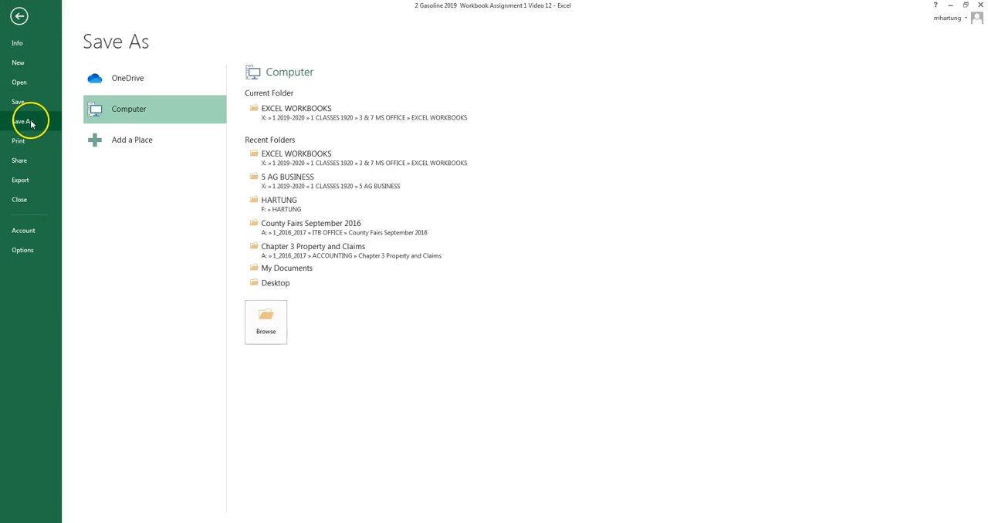
left_click(275, 109)
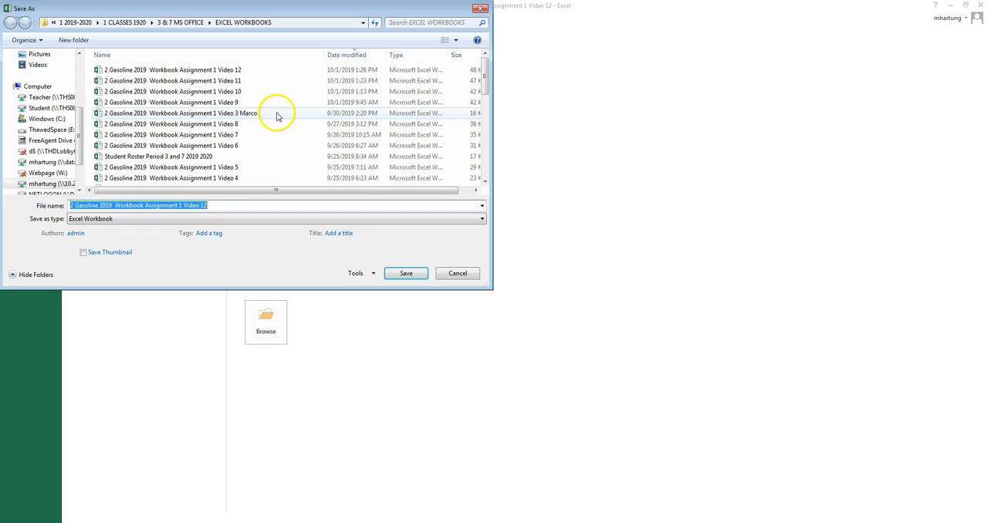
left_click(209, 205)
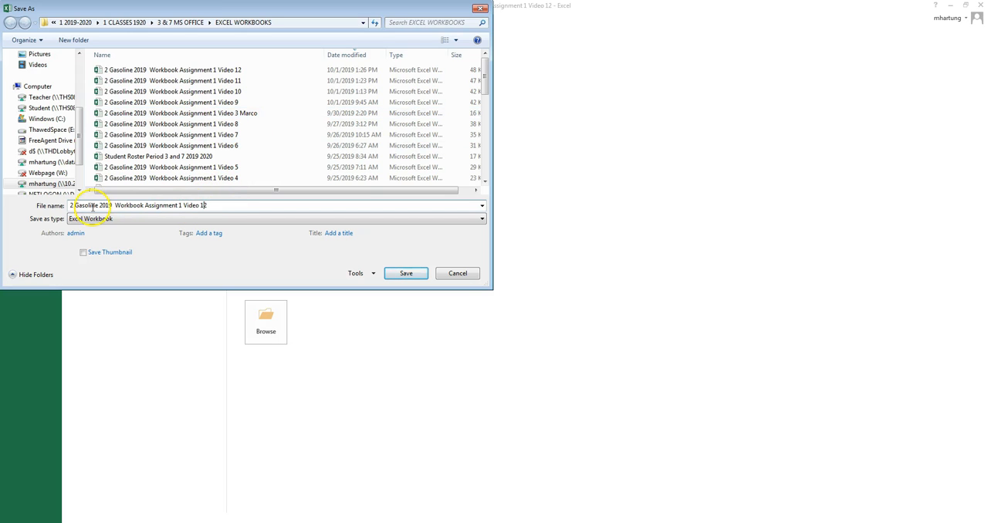
left_click(204, 206)
left_click(455, 274)
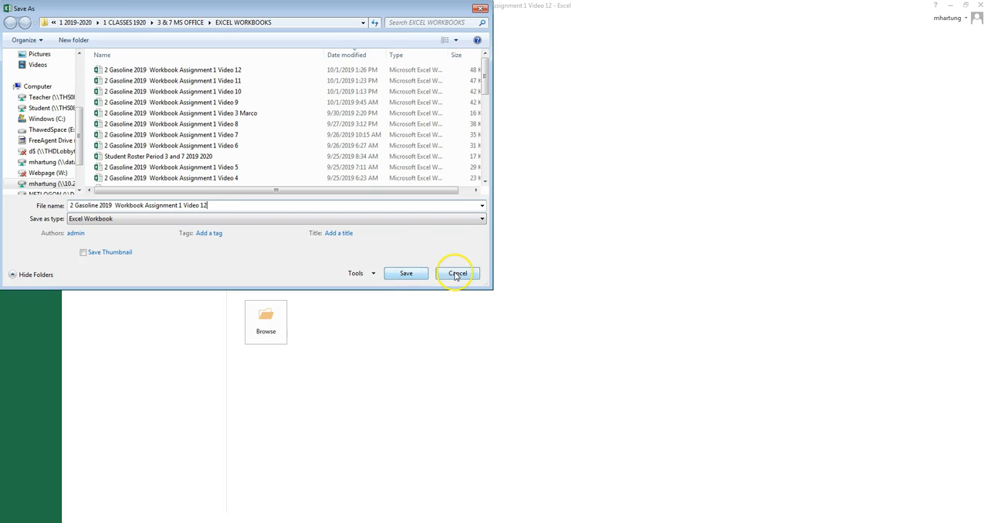
left_click(406, 274)
left_click(539, 276)
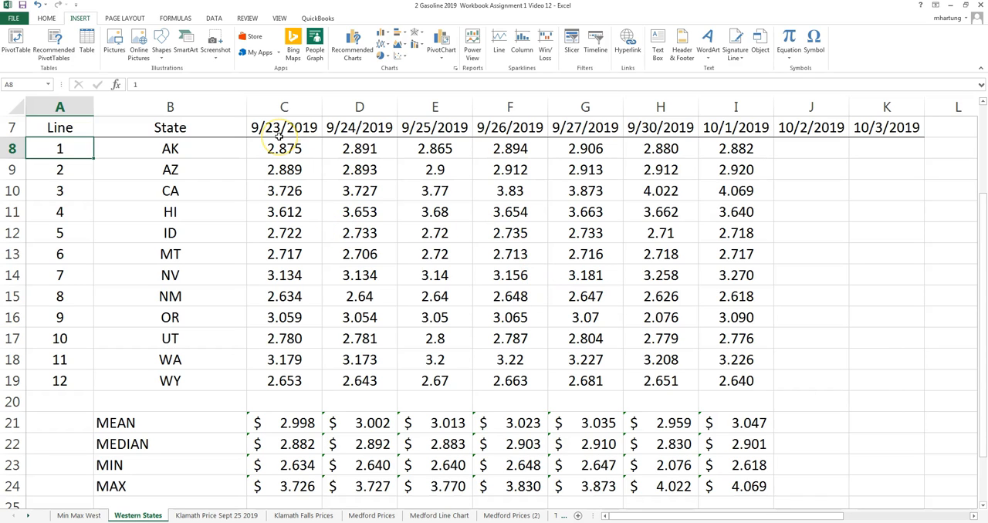
Step: Sort the state gasoline prices in B7:I19 by the 9/23/2019 column values from largest to smallest, treating row 7 as headers
left_click(222, 143)
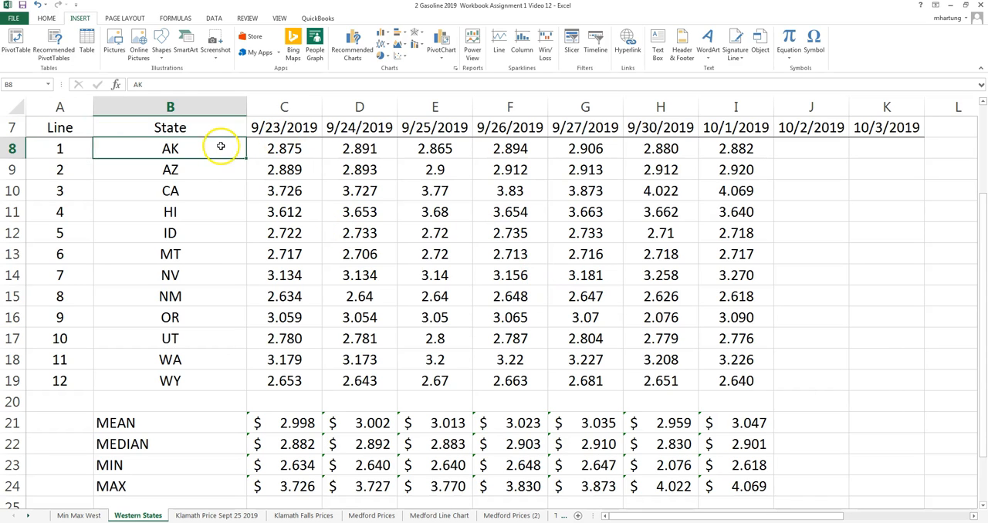
left_click(233, 275)
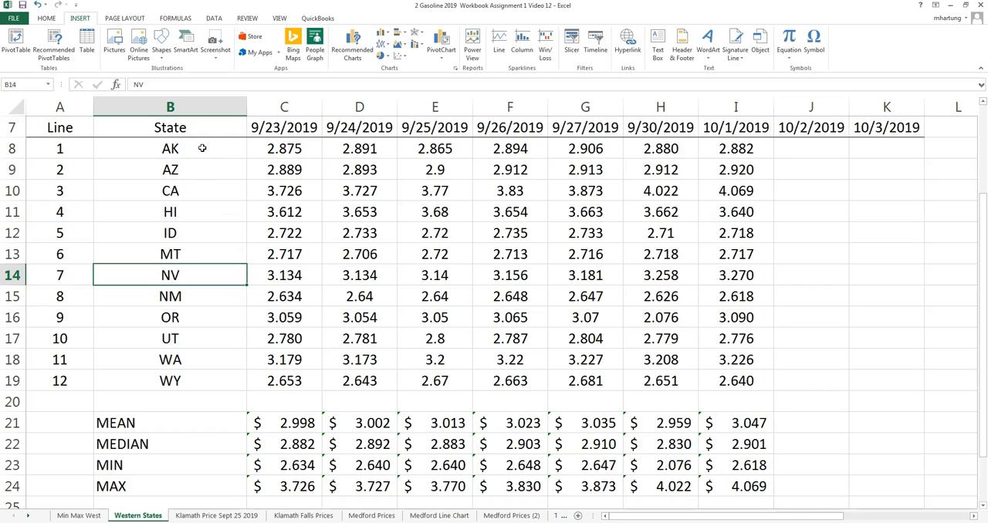
scroll(203, 147, "up", 1)
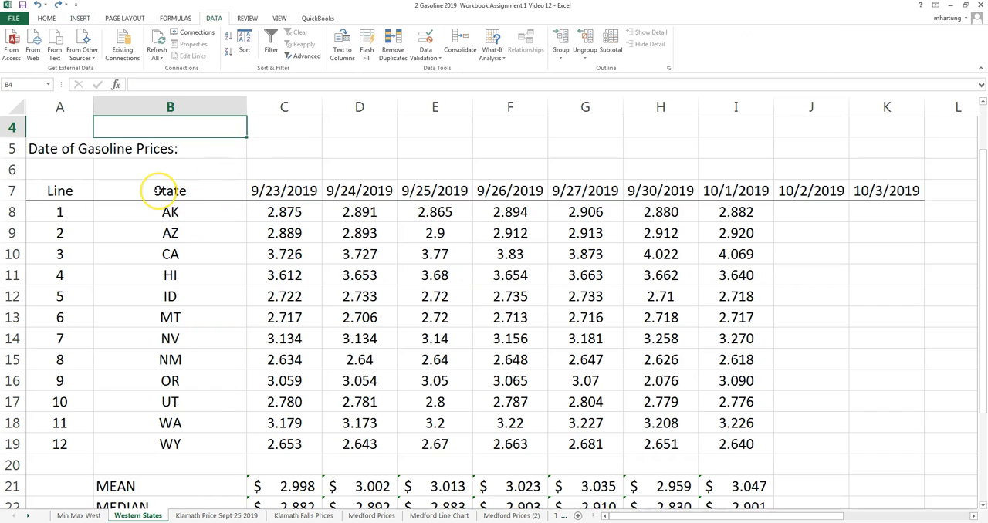
left_click(159, 190)
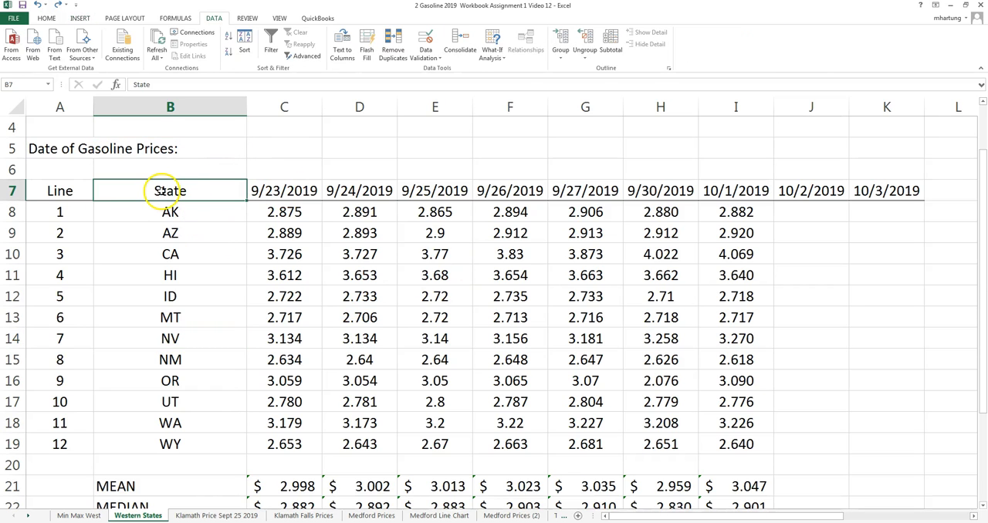
left_click_drag(172, 191, 758, 445)
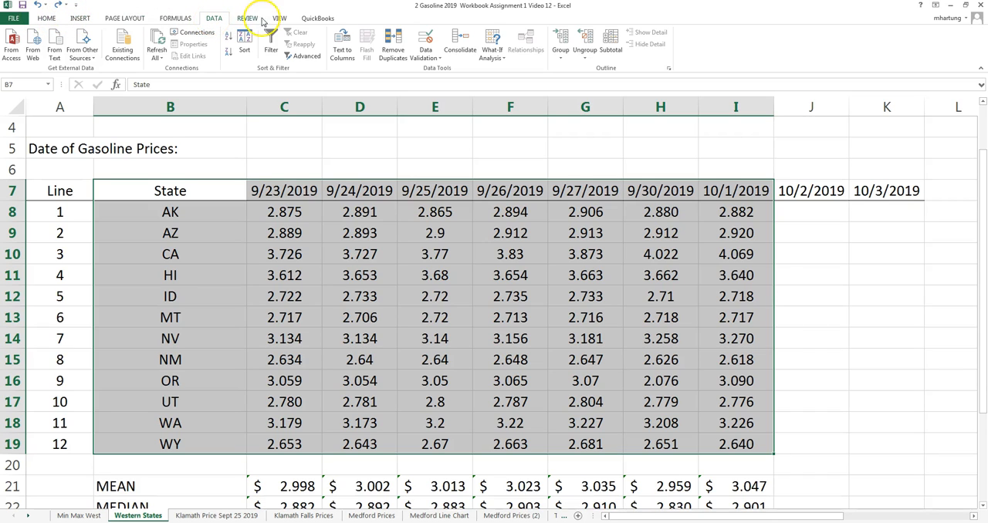
left_click(243, 49)
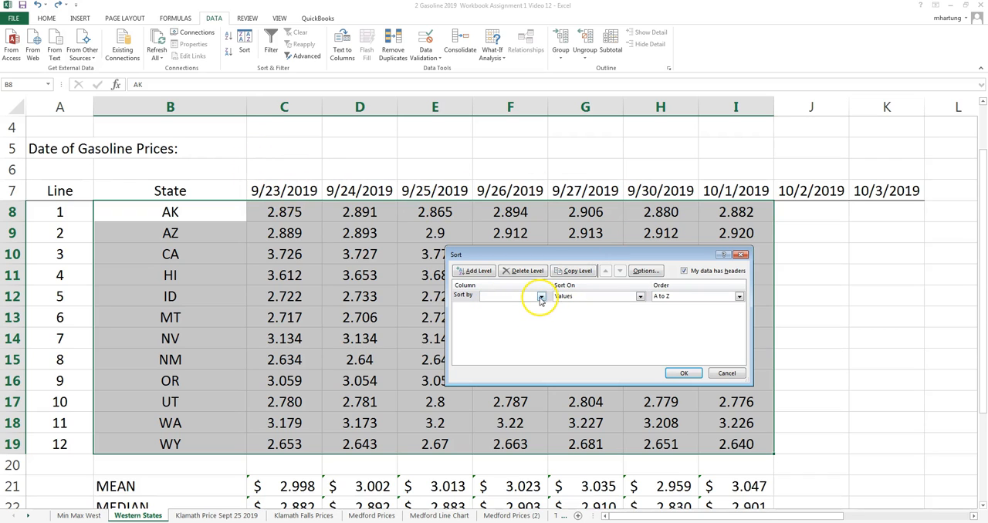
left_click(541, 298)
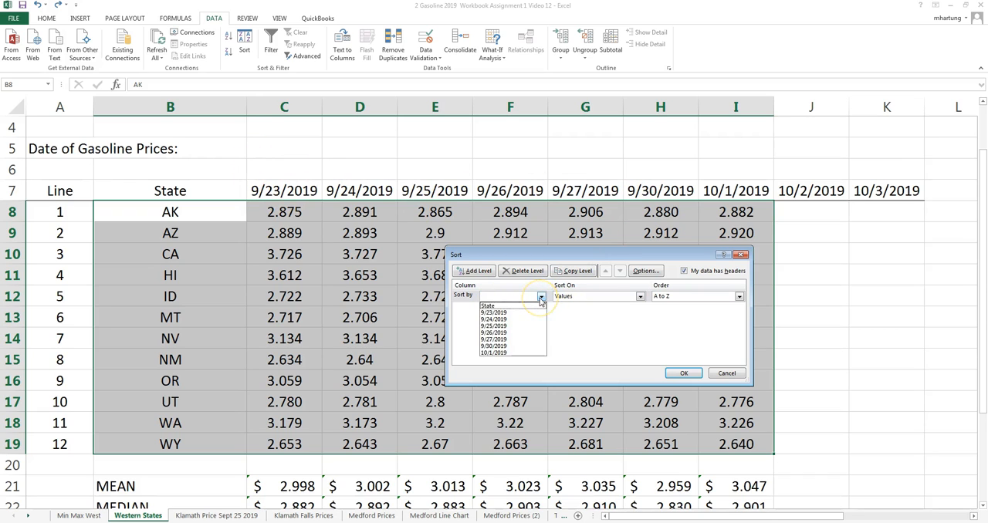
left_click(499, 313)
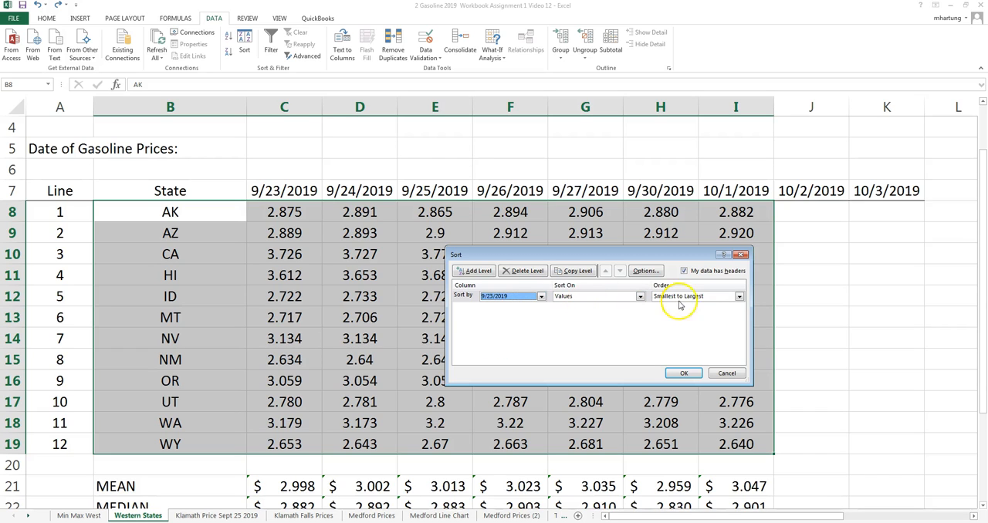
left_click(738, 297)
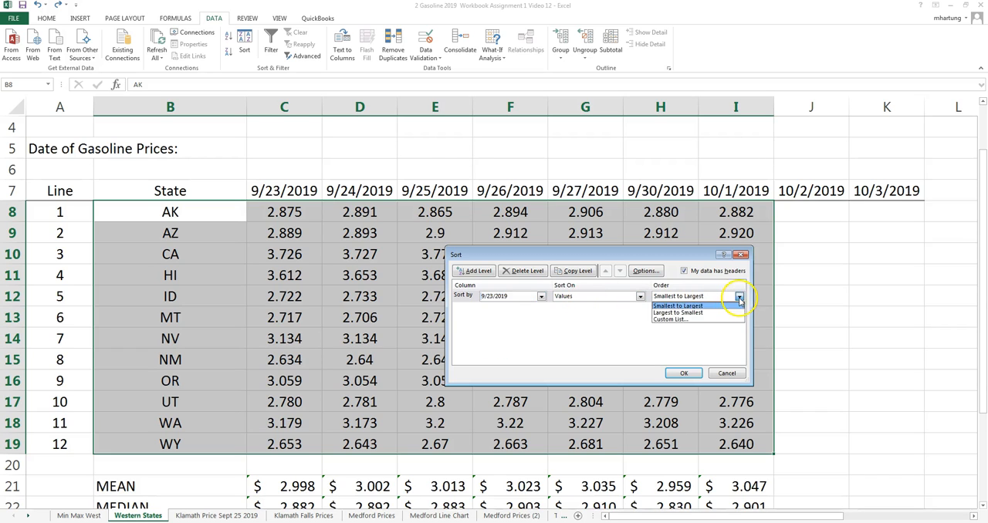
left_click(697, 313)
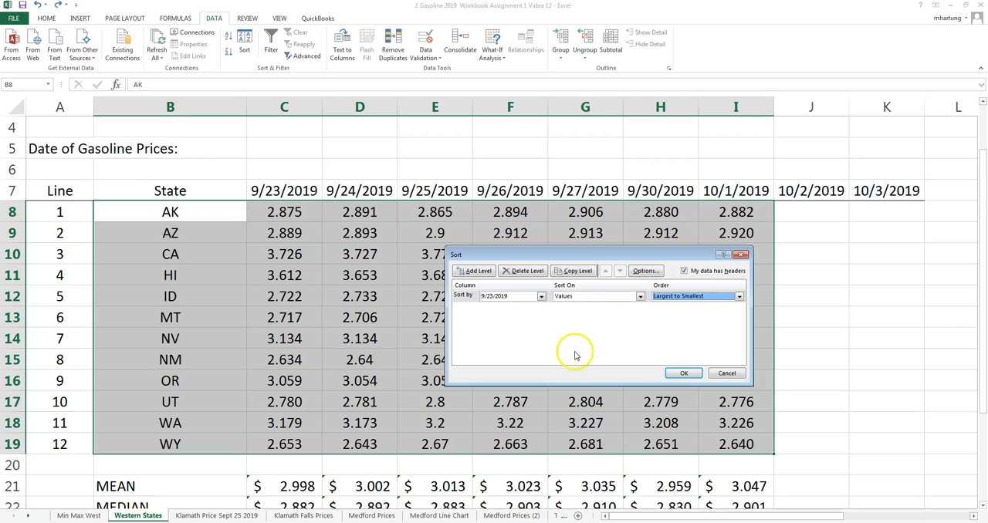
left_click(685, 374)
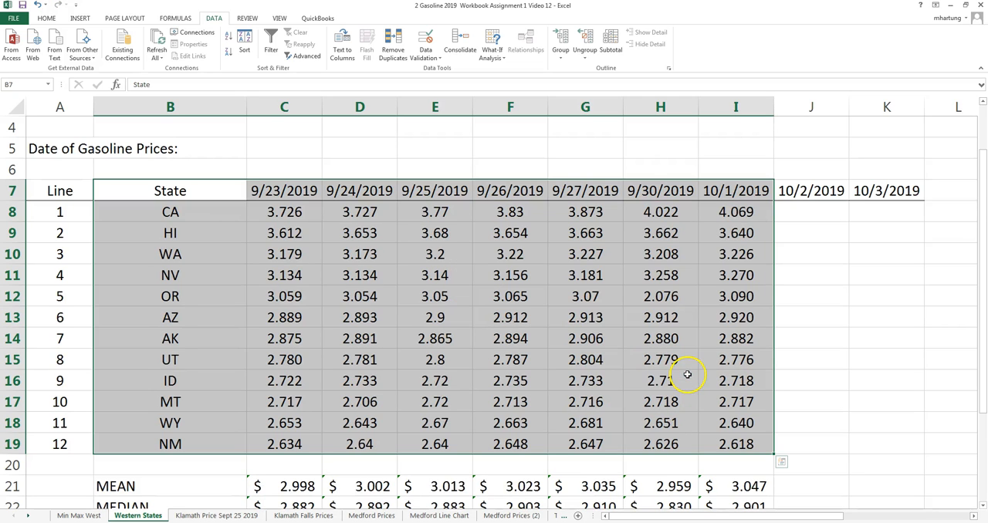
Step: Review the sorted state order and summary statistics on Western States, and view the line chart on the Min Max West sheet
left_click(285, 250)
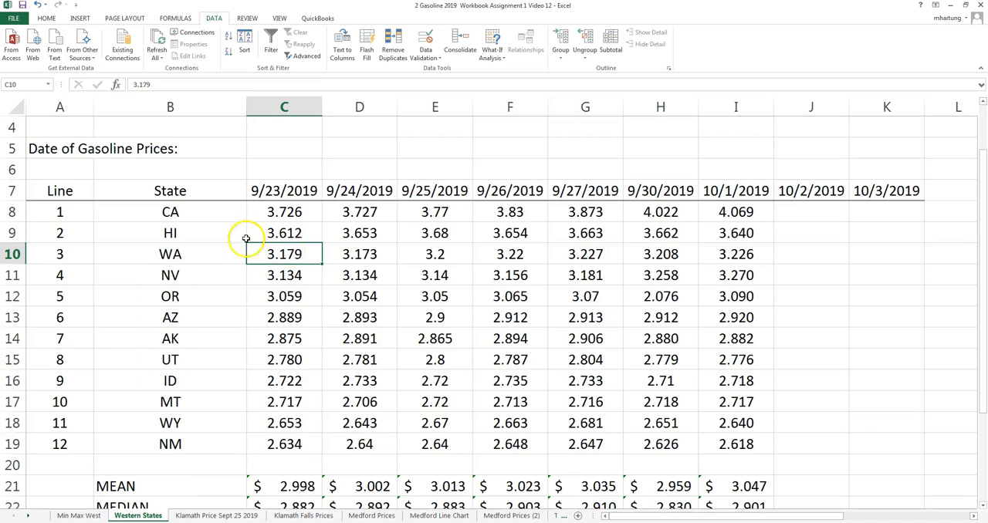
left_click(199, 216)
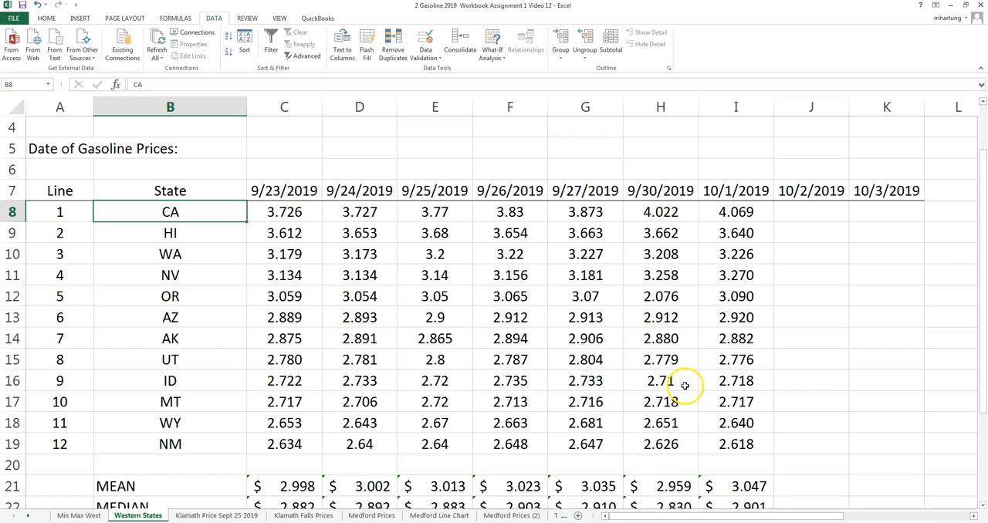
left_click(197, 339)
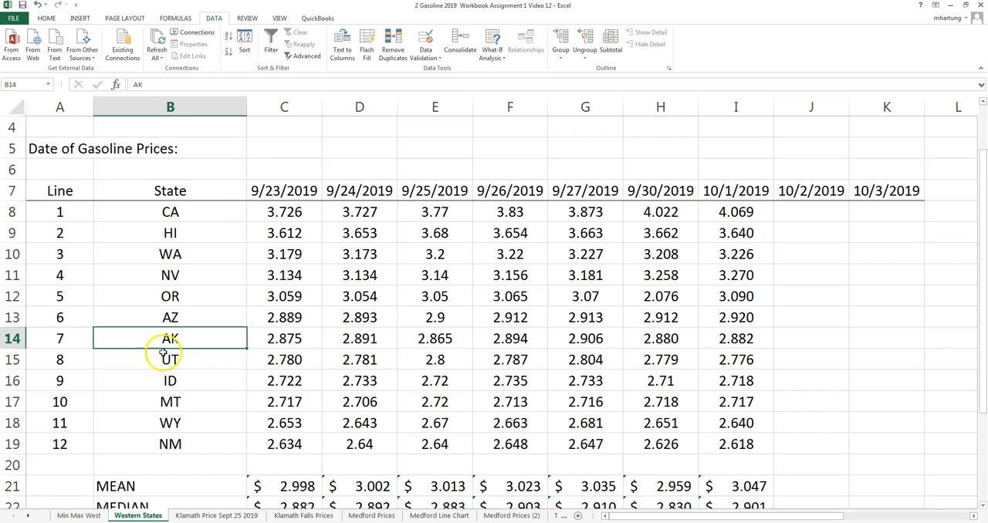
left_click(197, 215)
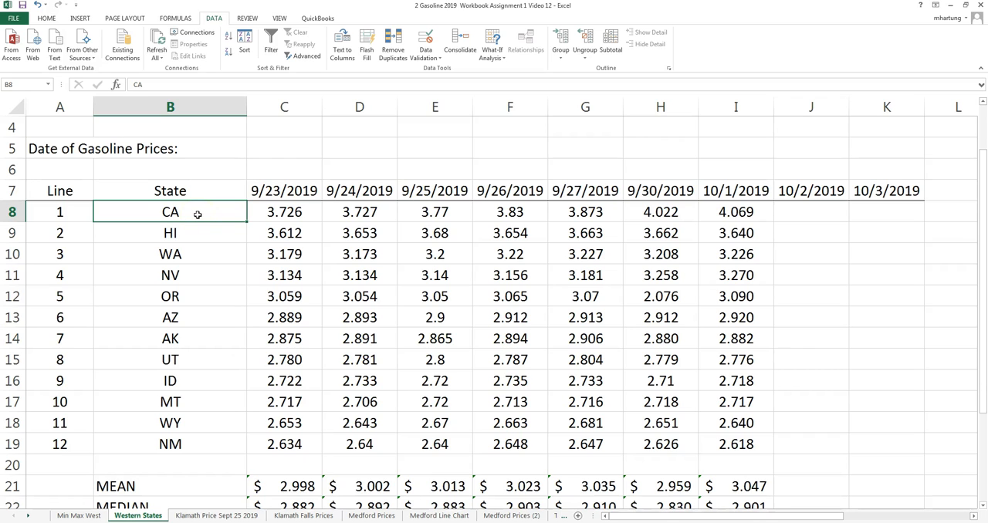
scroll(203, 394, "down", 3)
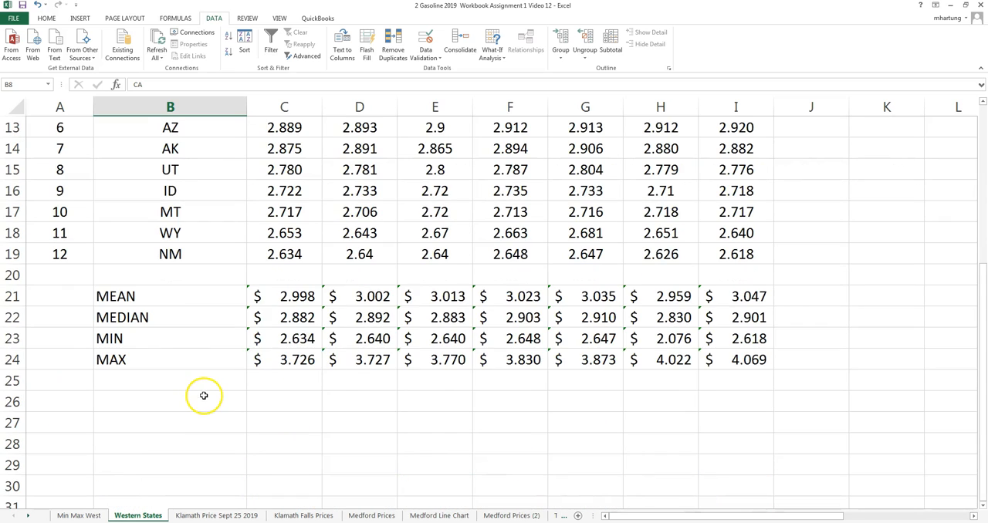
left_click(91, 515)
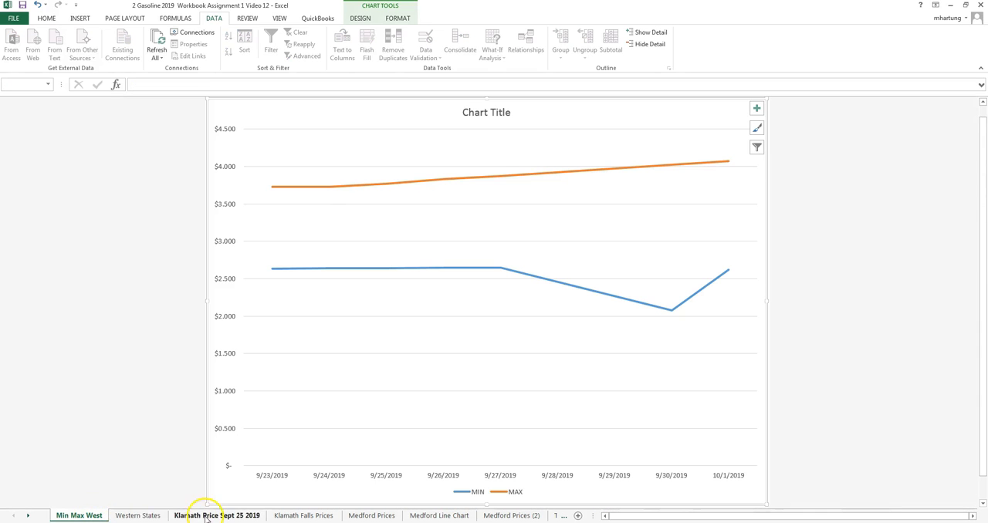
left_click(149, 518)
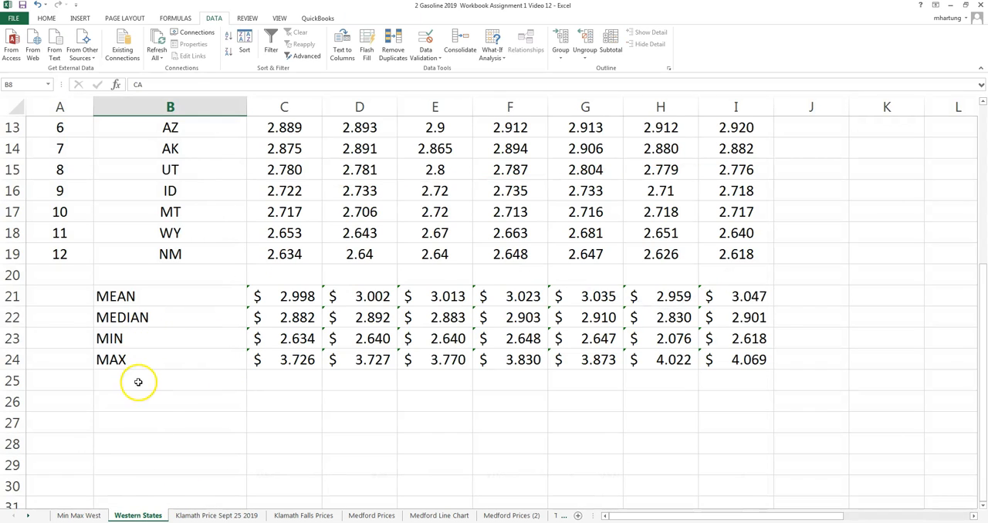
scroll(157, 410, "up", 1)
scroll(157, 410, "up", 2)
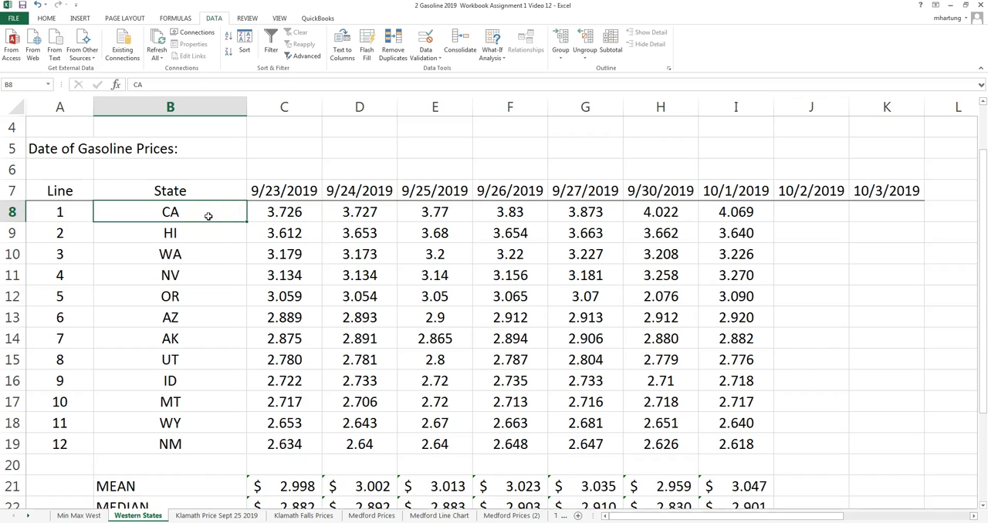
Step: Examine the first-ranked state CA, the last-ranked state NM and the two middle states AZ and AK in the sorted list
left_click_drag(208, 216, 734, 224)
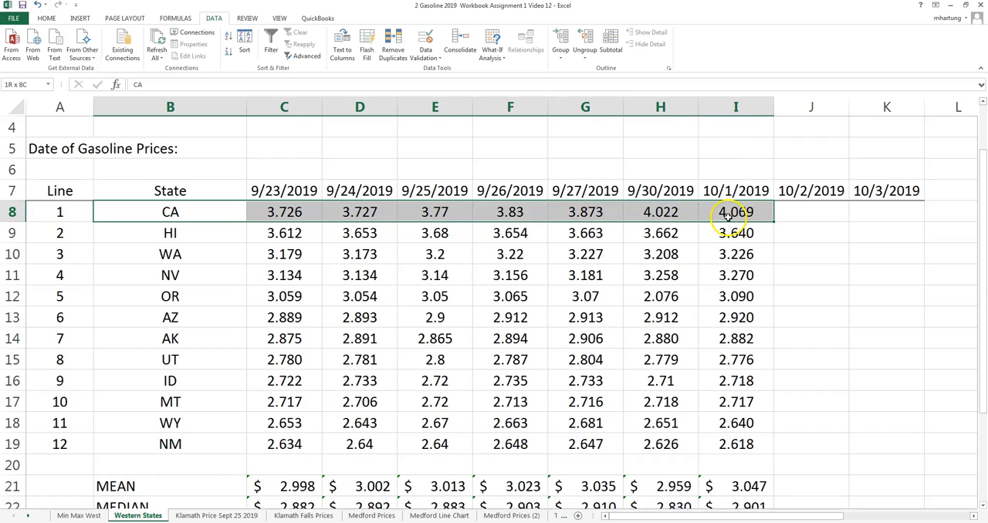
left_click(189, 319)
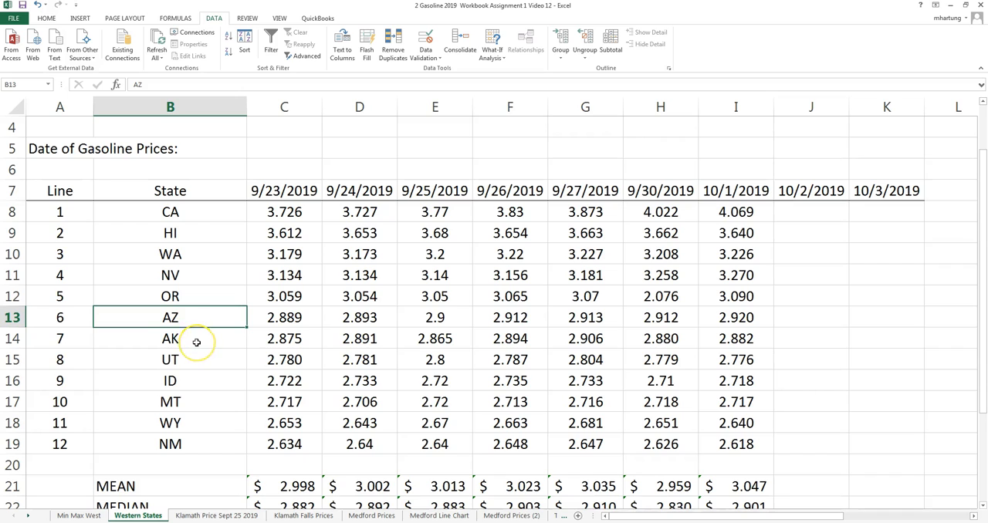
left_click(196, 340)
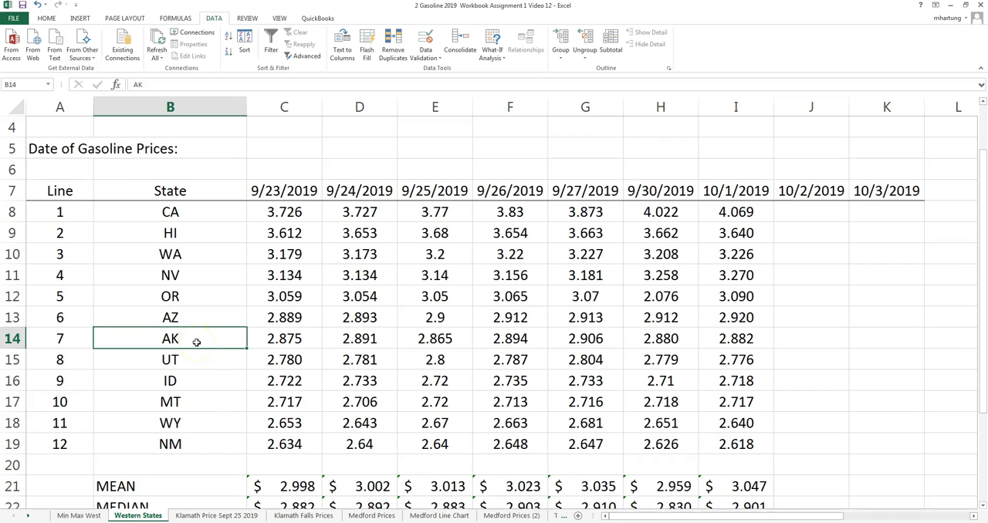
left_click(207, 447)
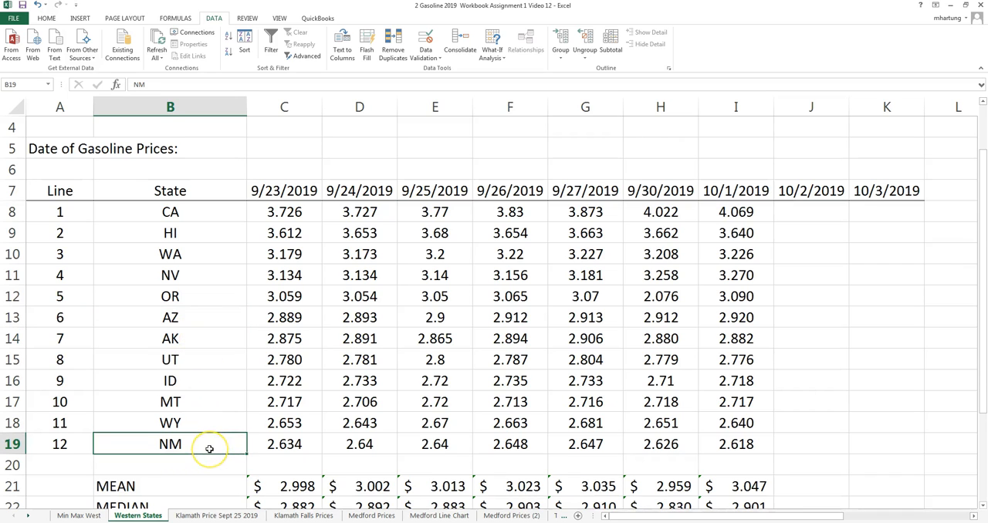
left_click(199, 210)
left_click(196, 446)
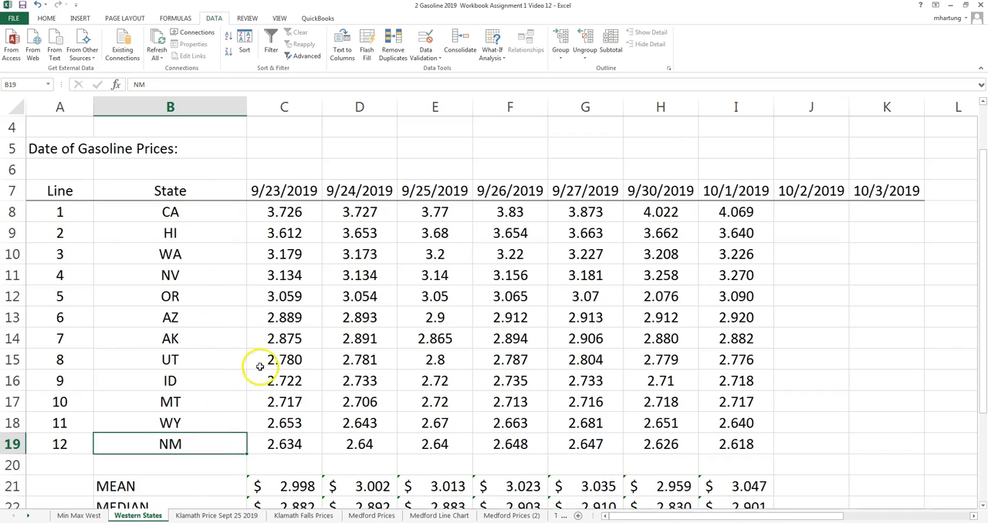
left_click(192, 319)
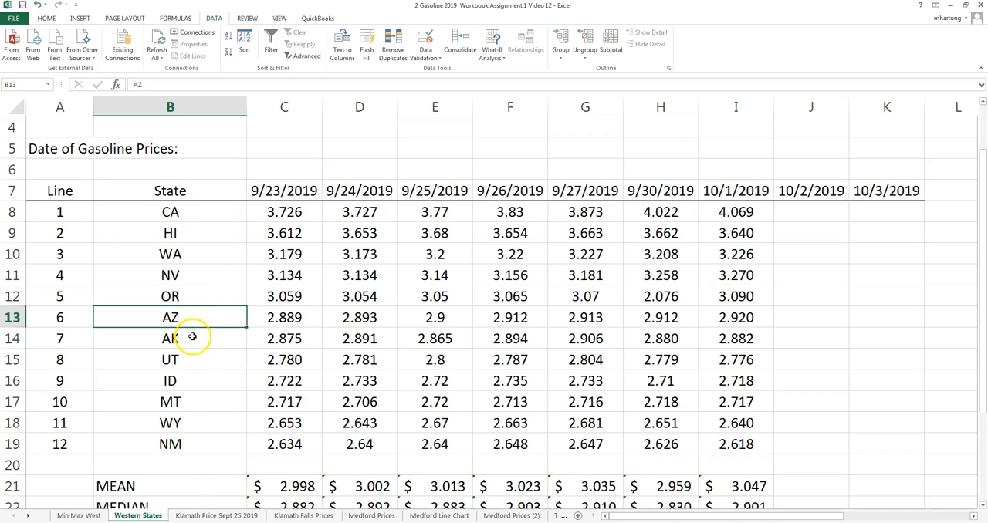
left_click(203, 338)
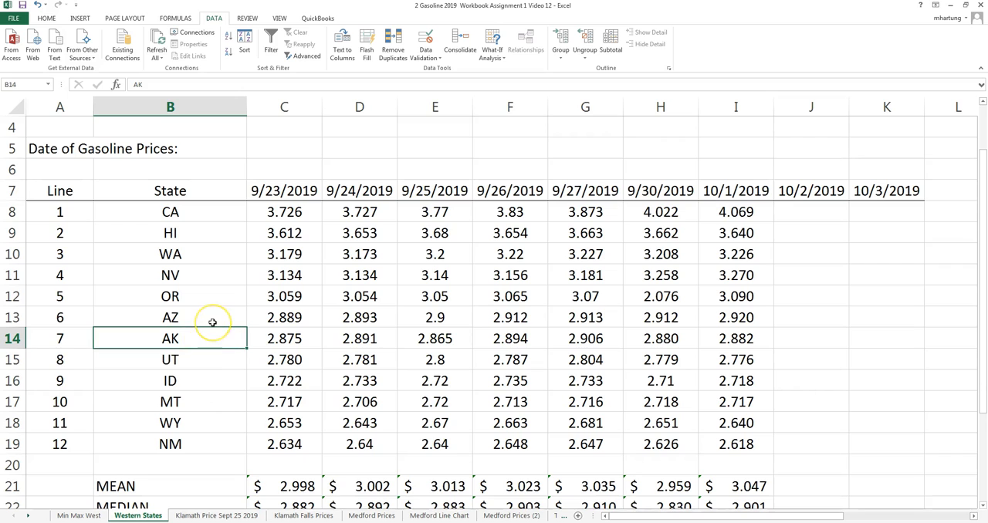
left_click_drag(213, 320, 214, 334)
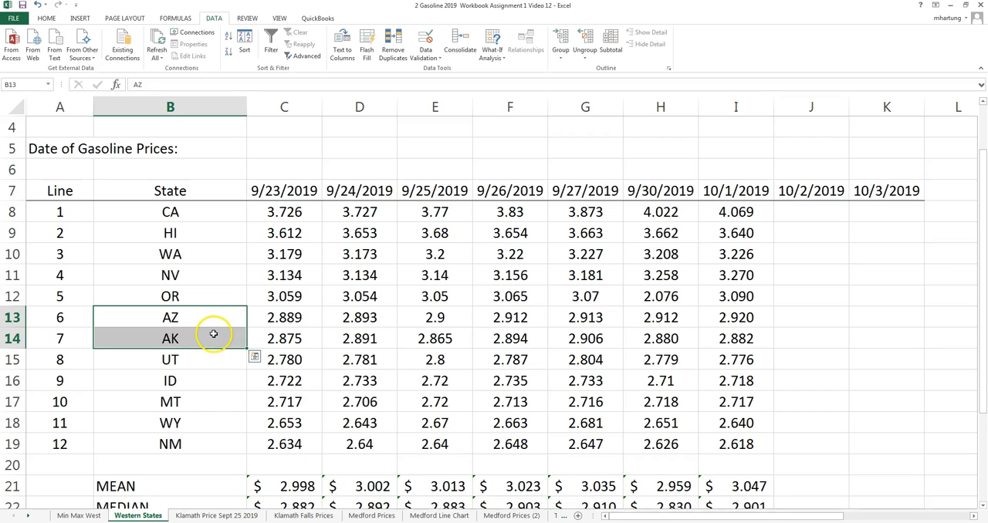